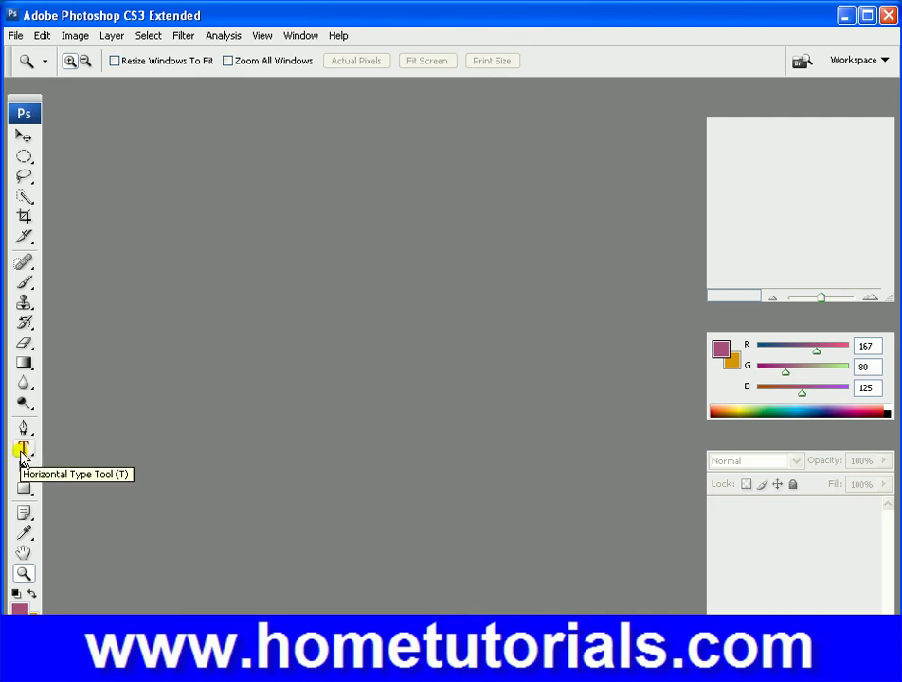
Switch to the Horizontal Type Tool from the Type tool flyout.
click(23, 459)
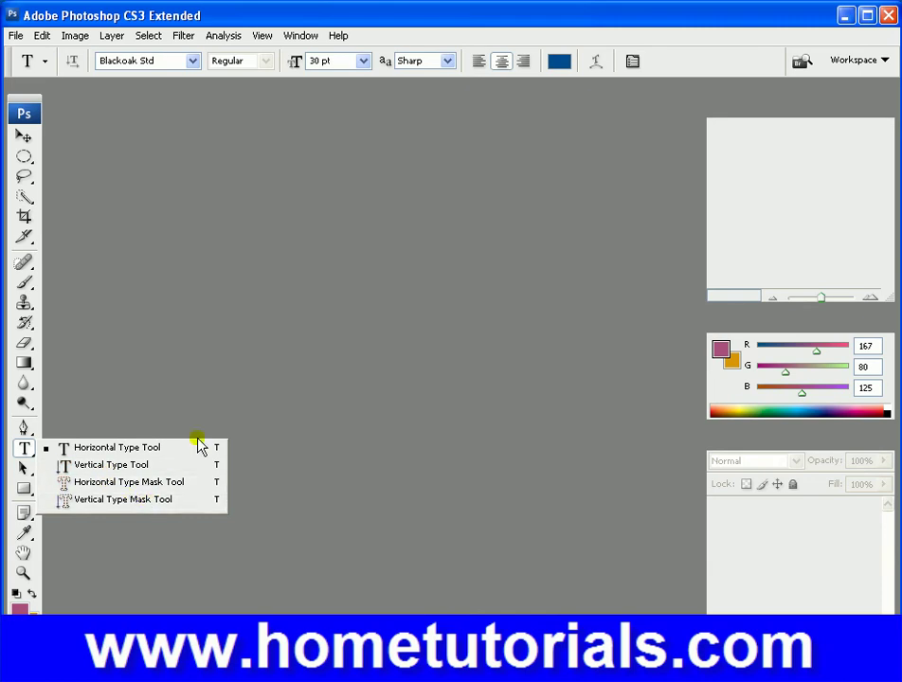
click(86, 451)
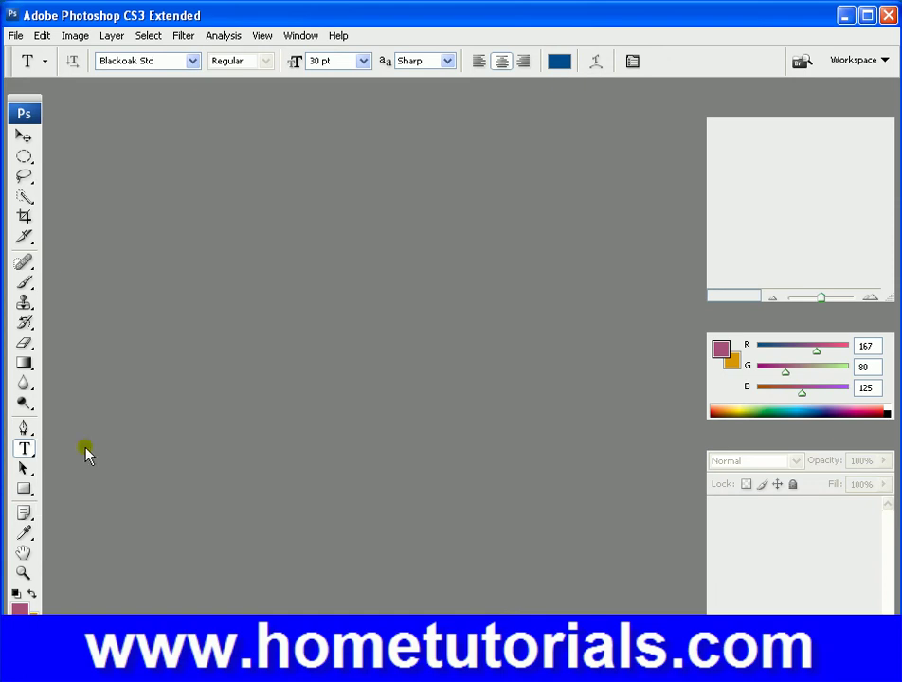
click(14, 36)
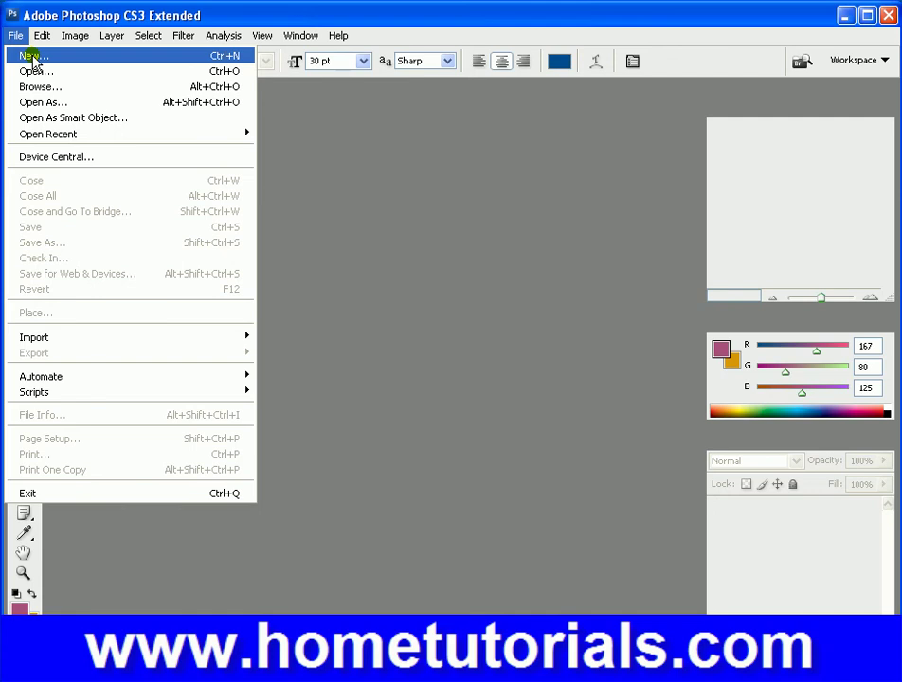
click(33, 58)
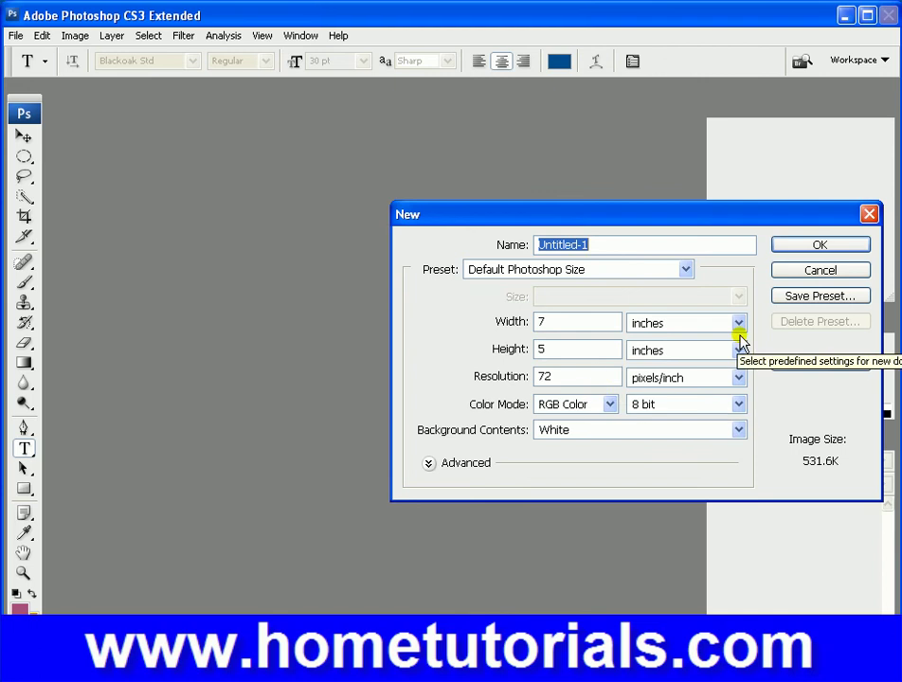
click(822, 246)
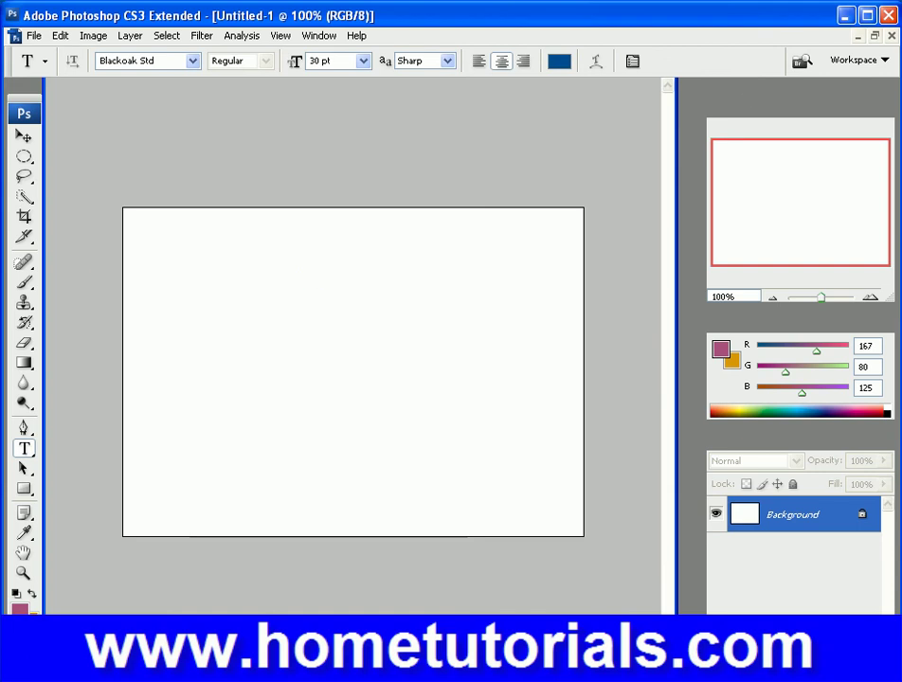
click(892, 35)
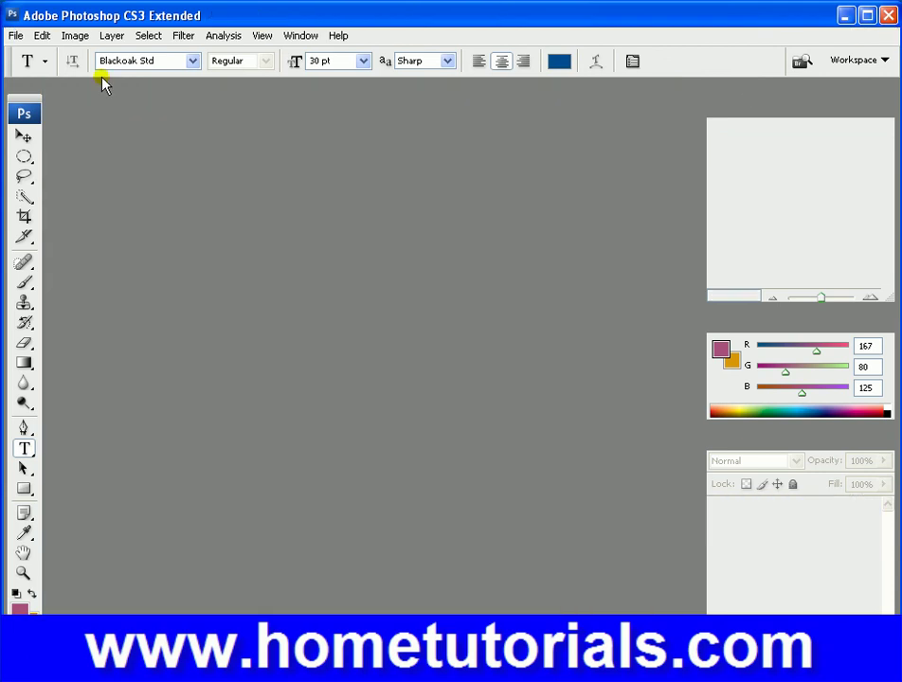
Launch Adobe Bridge on the Samples folder with File > Browse.
click(12, 32)
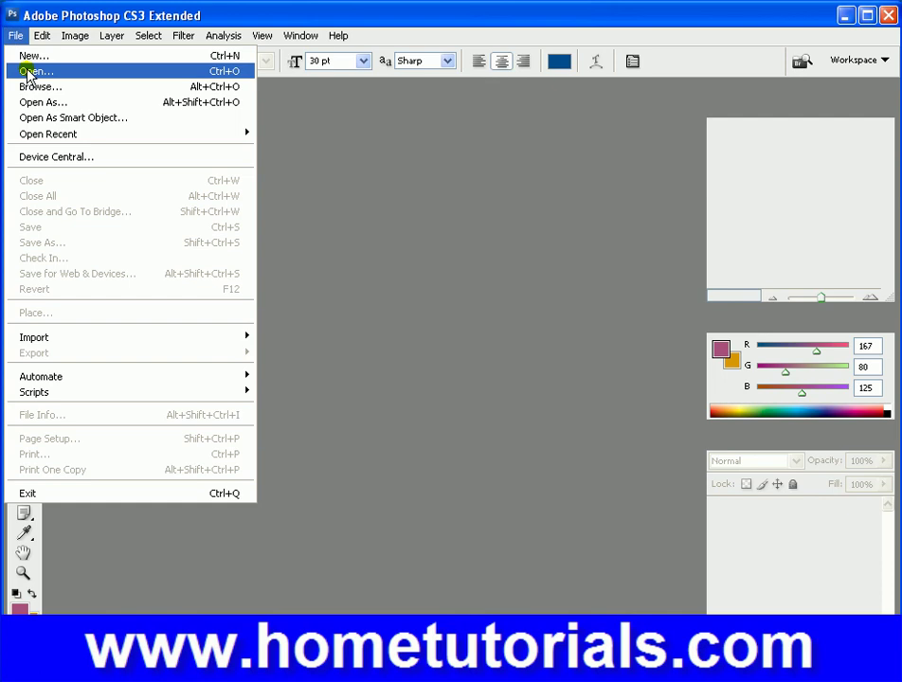
mouse_move(158, 138)
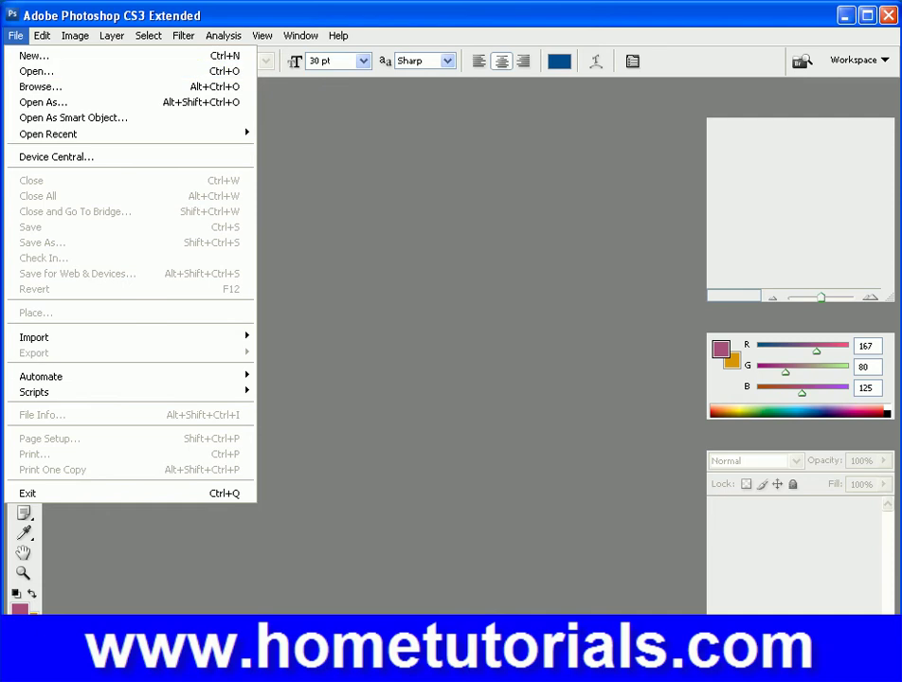
click(800, 61)
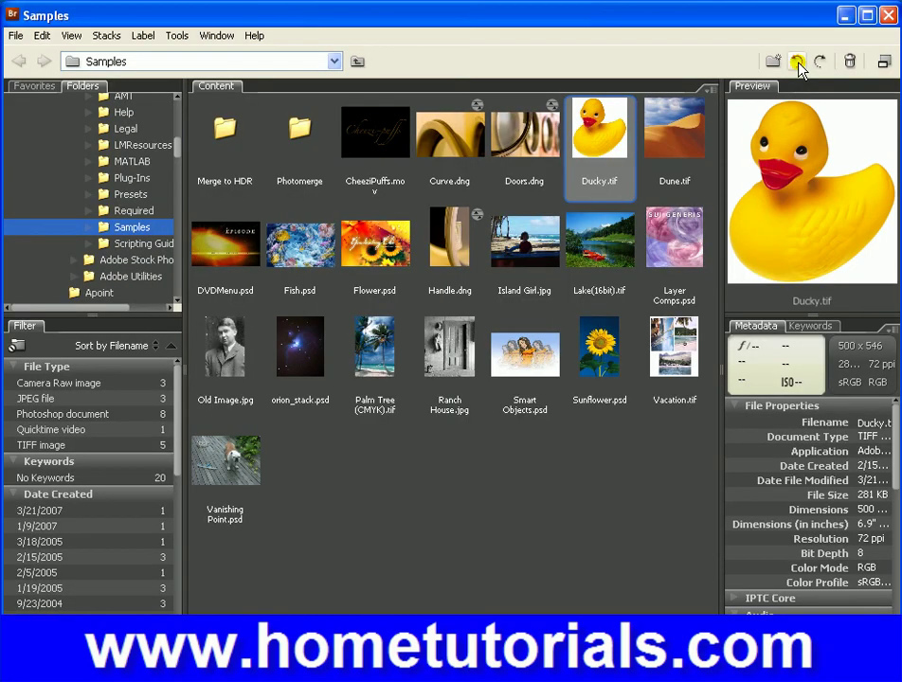
Open Palm Tree (CMYK).tif in Photoshop and start a text layer near its top-left.
double_click(384, 346)
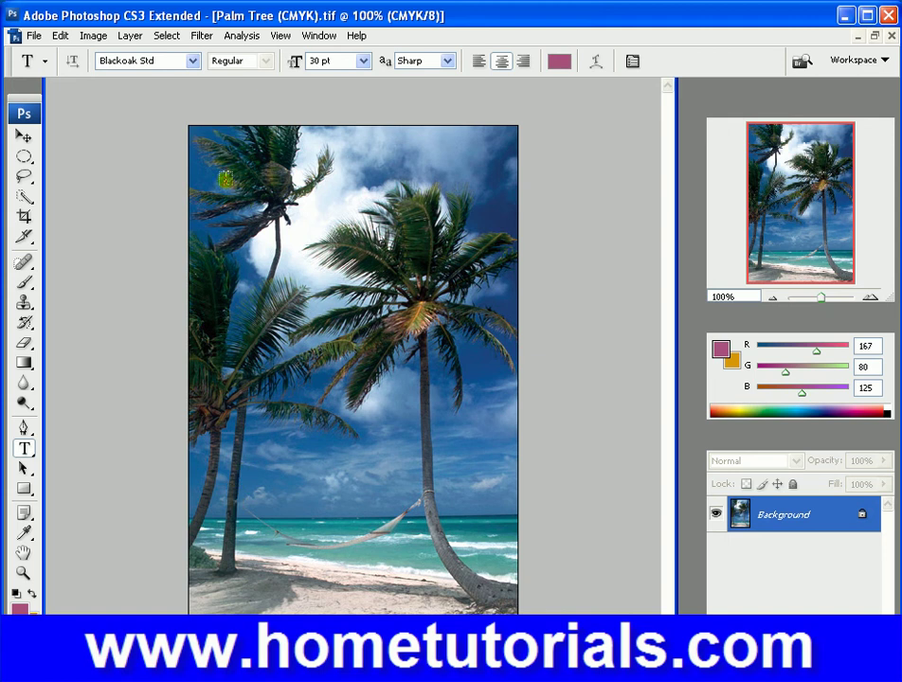
click(242, 159)
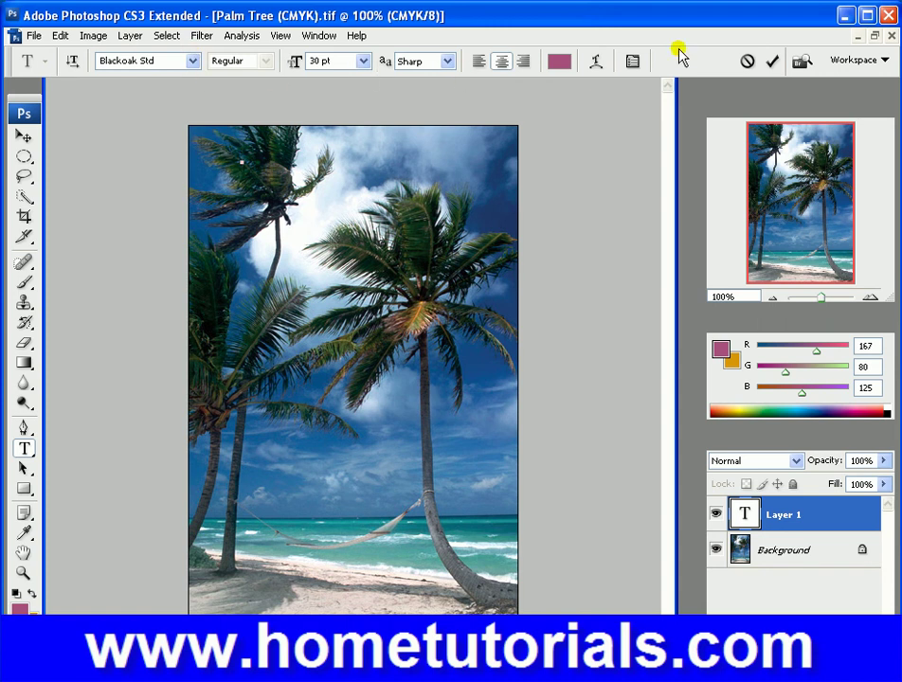
Choose Lithos Pro from the font family list in the options bar.
click(193, 62)
key(Down)
key(Down)
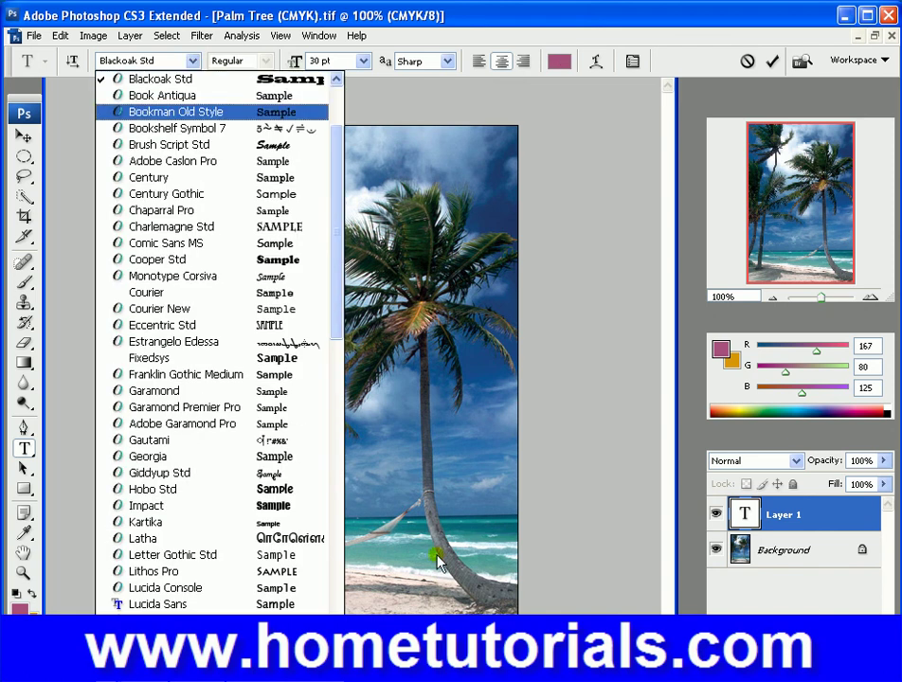
scroll(213, 341, down, 15)
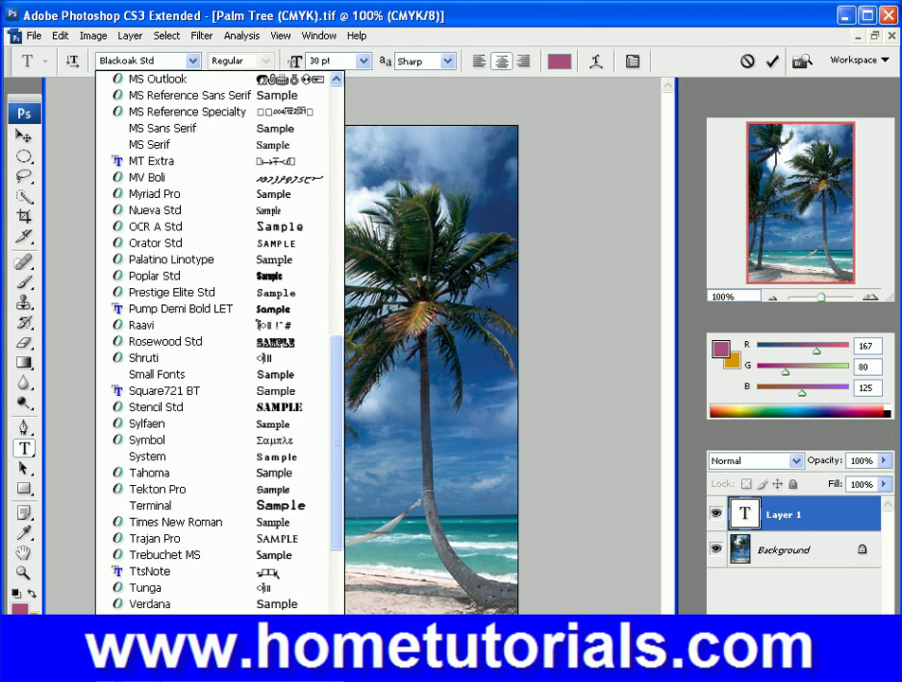
scroll(218, 341, down, 10)
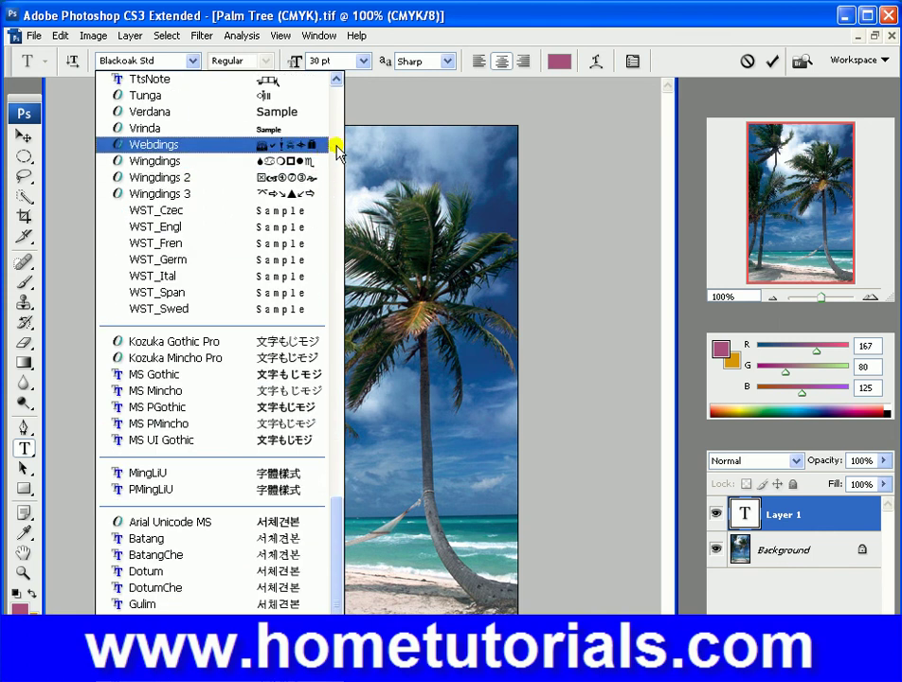
click(337, 151)
click(337, 152)
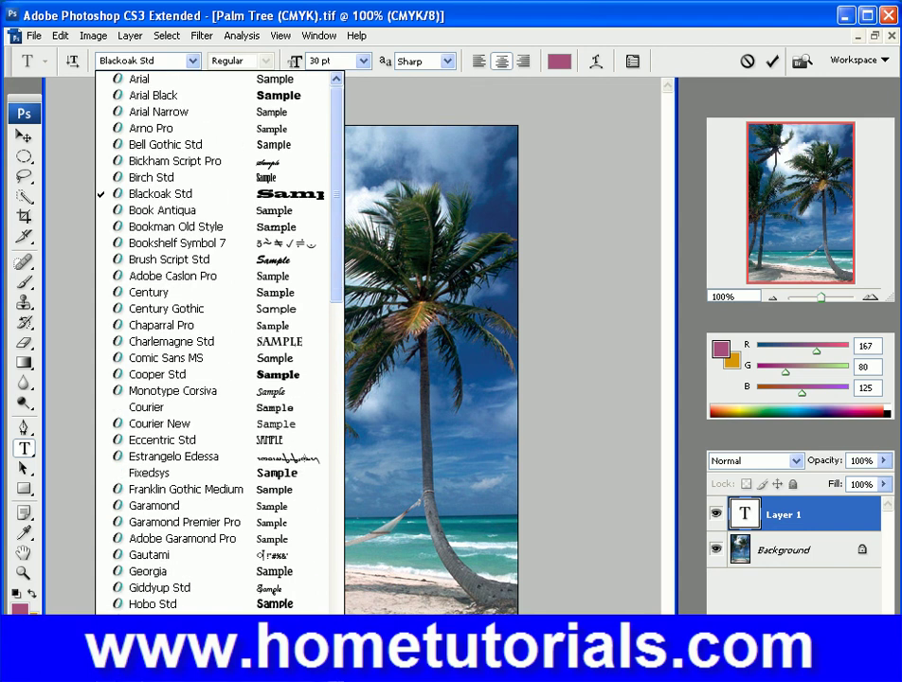
key(Escape)
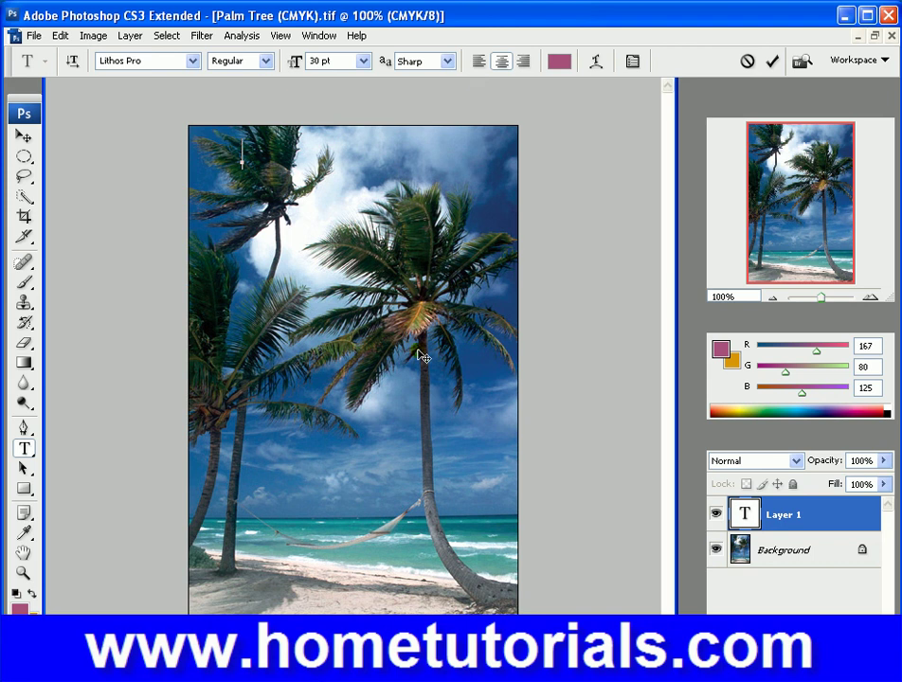
Set the type to Lithos Pro Regular, 48 pt, with Sharp anti-aliasing.
click(266, 63)
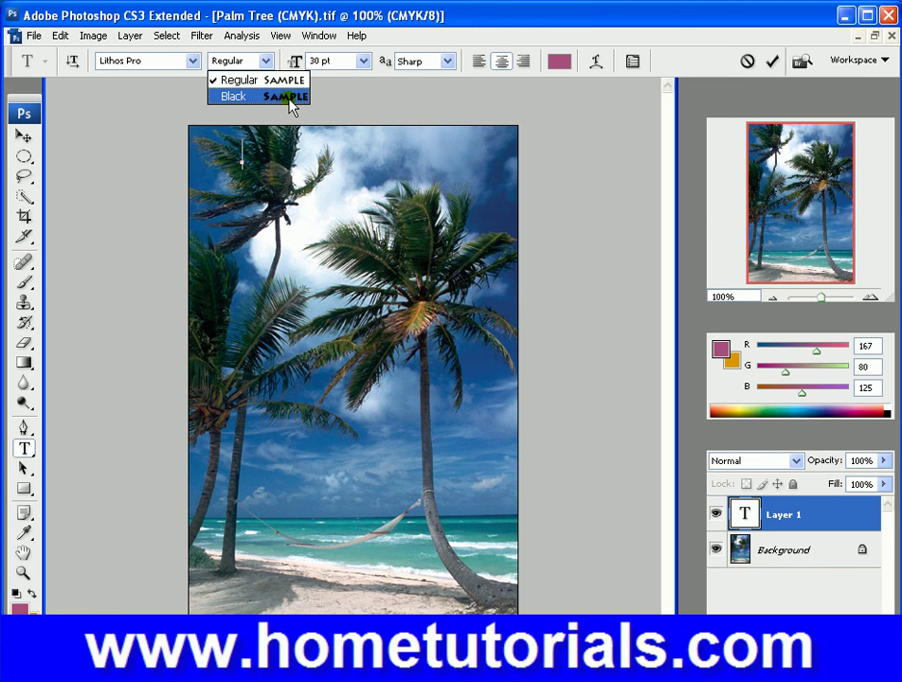
click(367, 62)
click(365, 61)
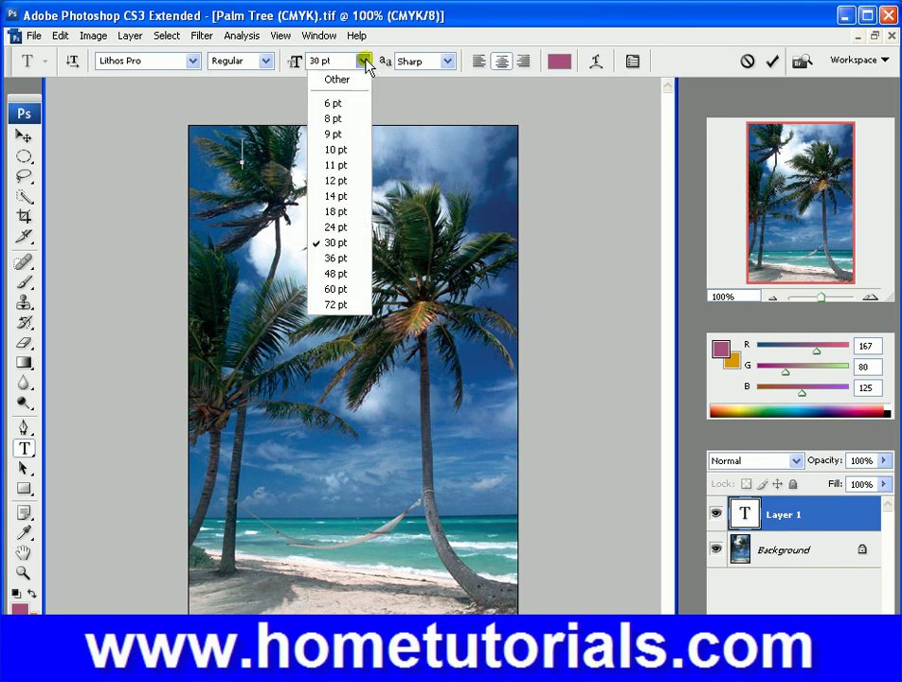
click(337, 274)
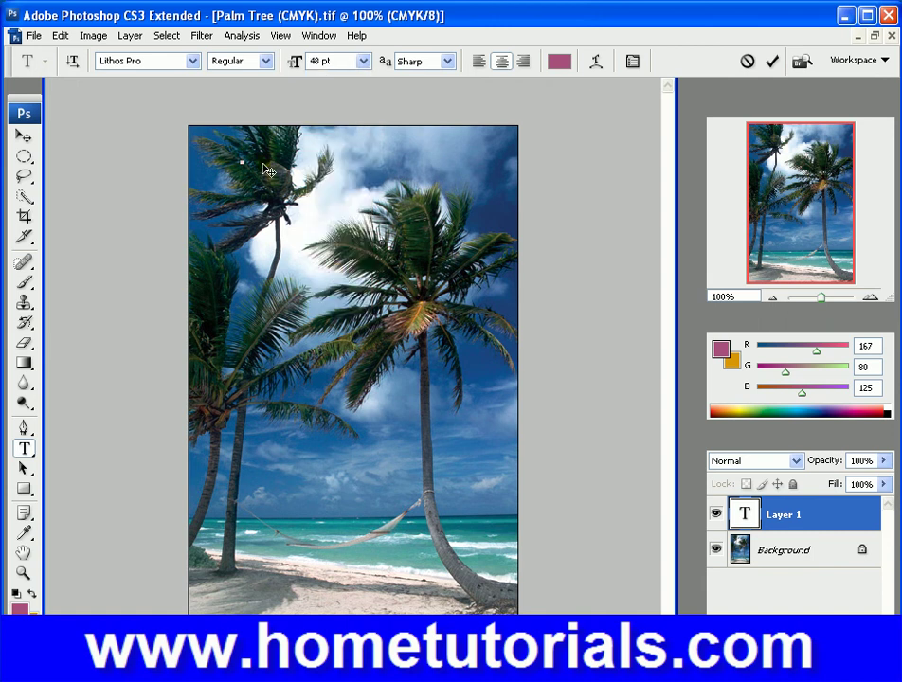
click(448, 62)
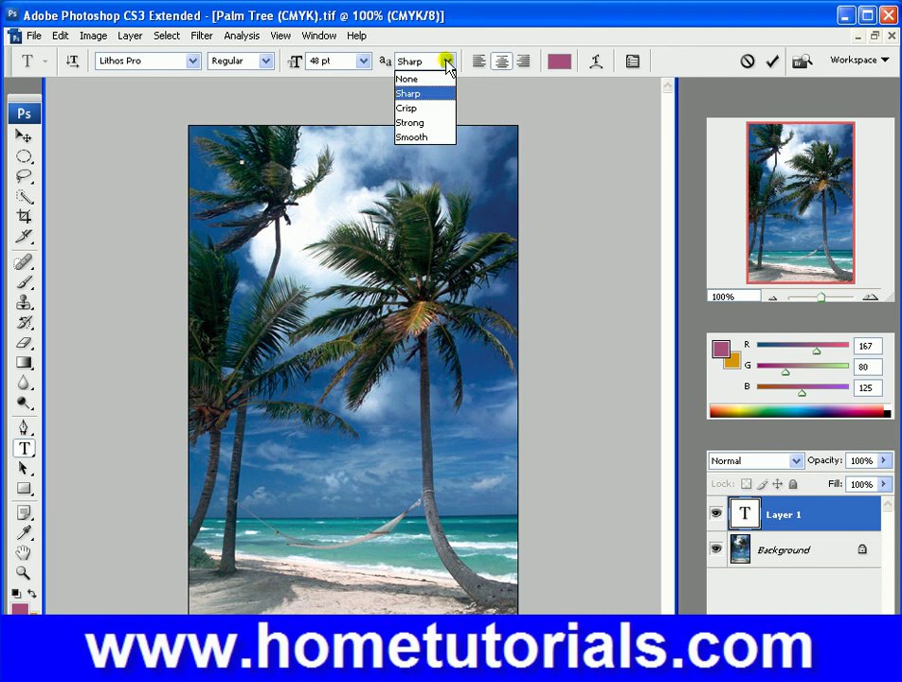
click(533, 23)
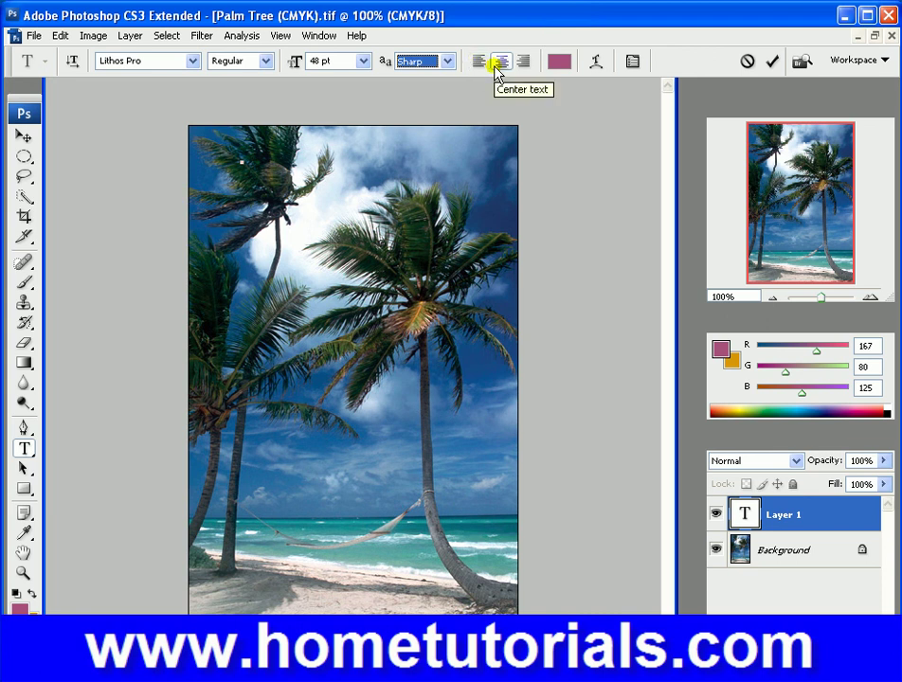
Set the text colour to bright orange e98208 in the Select text color dialog.
click(554, 63)
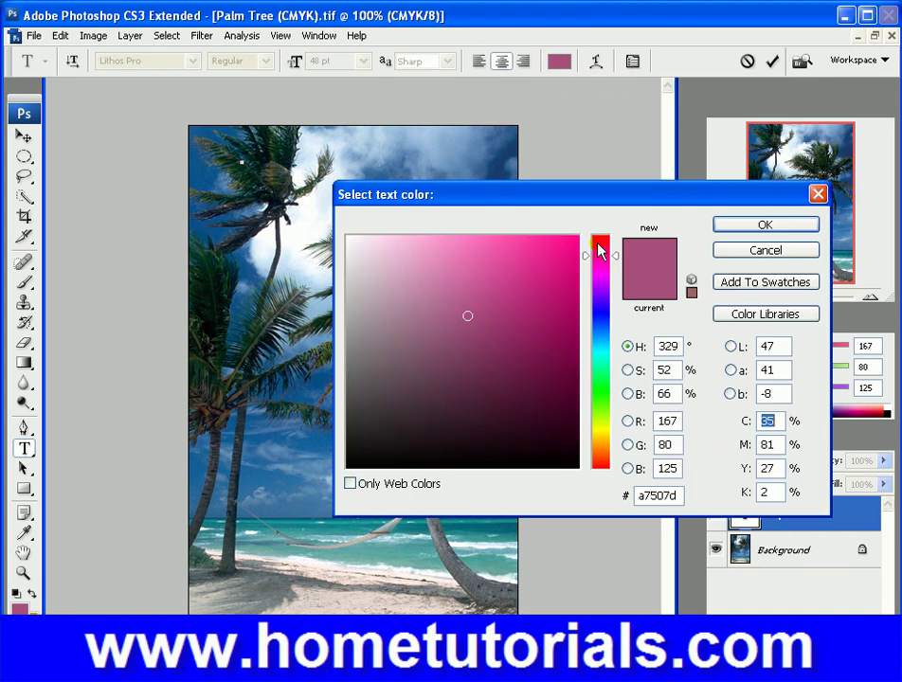
click(597, 445)
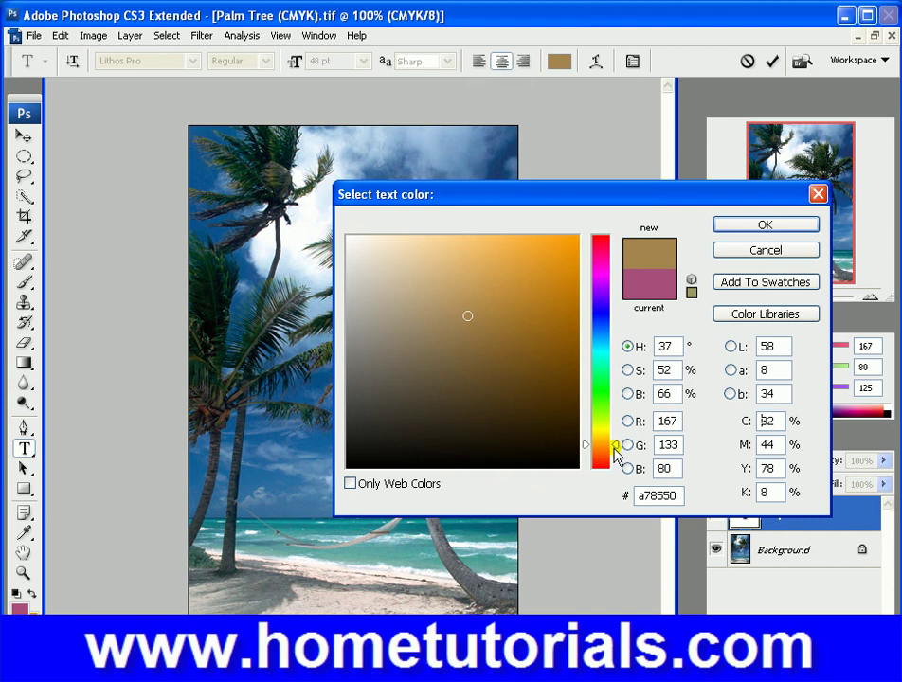
key(Up)
key(Up)
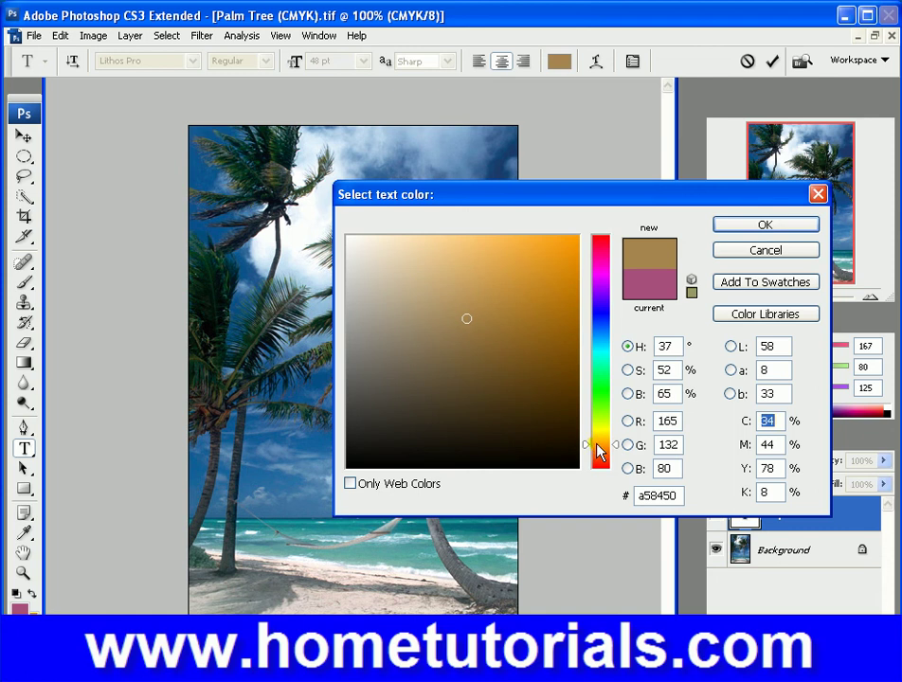
key(Up)
key(Up)
key(Up)
key(Up)
key(Up)
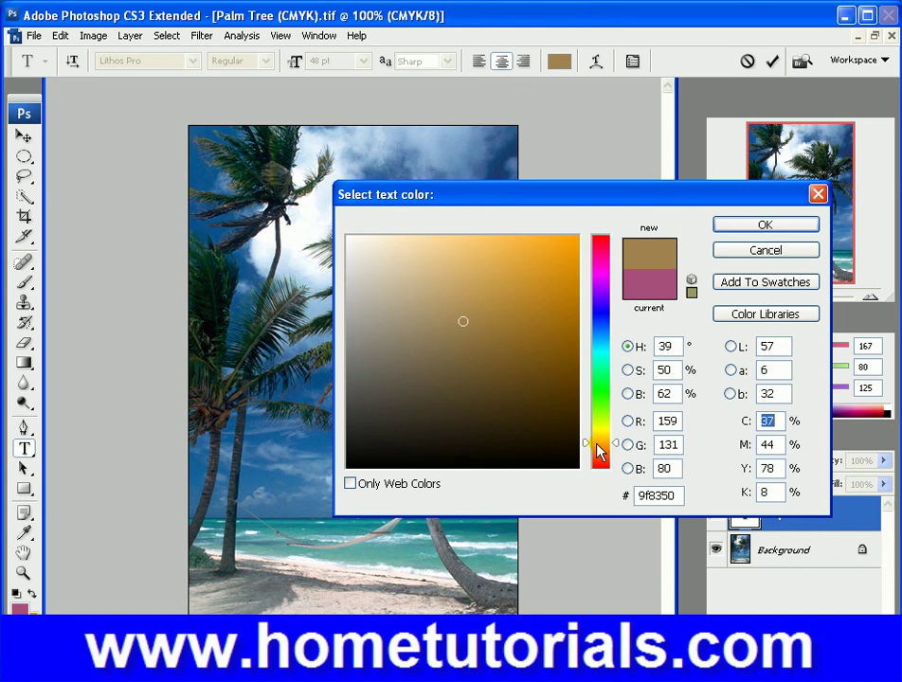
key(Up)
key(Up)
key(Up)
key(Up)
key(Up)
key(Up)
key(Up)
key(Up)
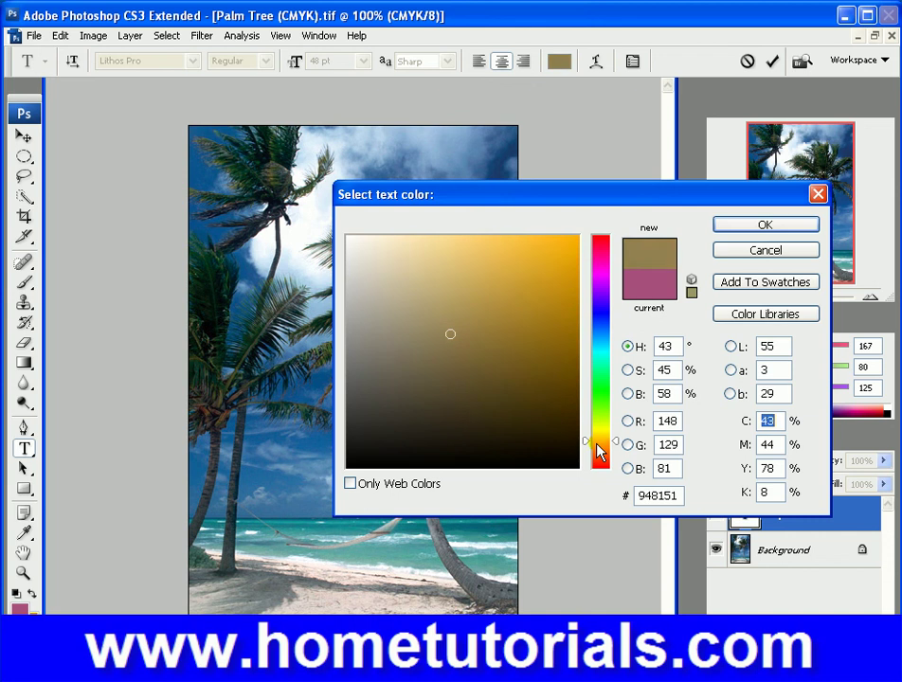
key(Up)
key(Up)
key(Up)
key(Up)
key(Up)
key(Up)
key(Up)
key(Up)
key(Up)
key(Up)
key(Up)
key(Up)
key(Up)
key(Up)
key(Up)
key(Up)
key(Up)
key(Up)
key(Up)
key(Up)
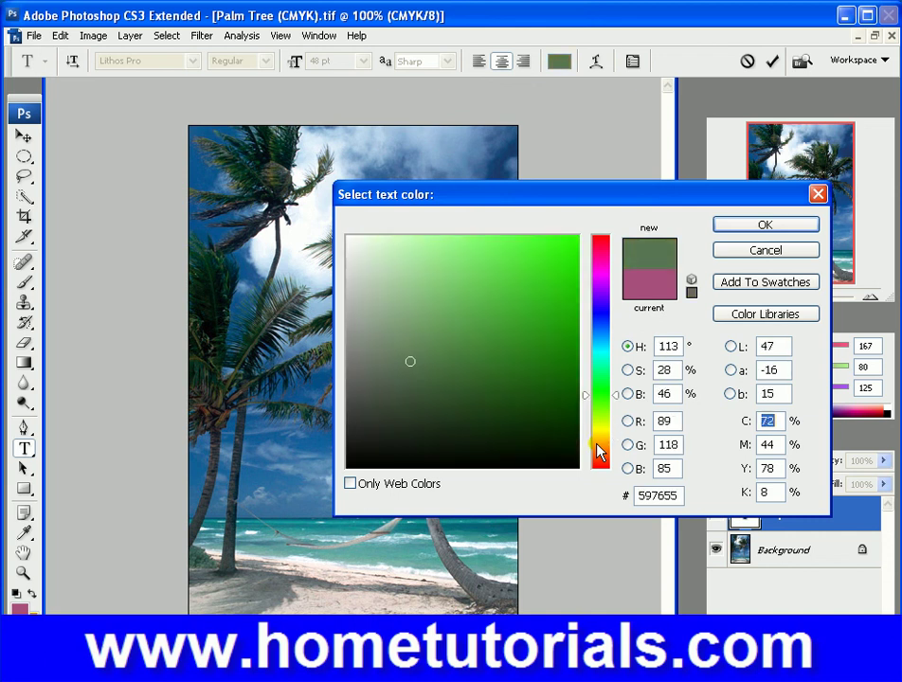
key(Down)
key(Down)
key(Down)
key(Down)
key(Down)
key(Down)
key(Down)
key(Down)
key(Down)
key(Down)
key(Down)
key(Down)
key(Down)
key(Down)
key(Down)
key(Down)
key(Down)
key(Down)
key(Down)
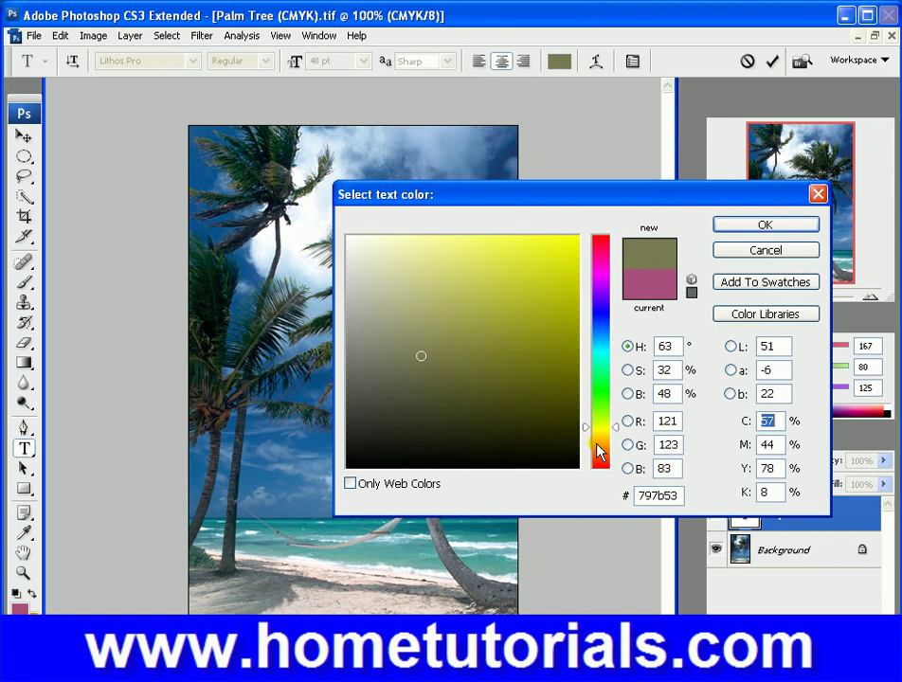
key(Down)
key(Down)
key(Down)
key(Down)
key(Down)
key(Down)
key(Down)
key(Down)
key(Down)
key(Down)
key(Down)
key(Down)
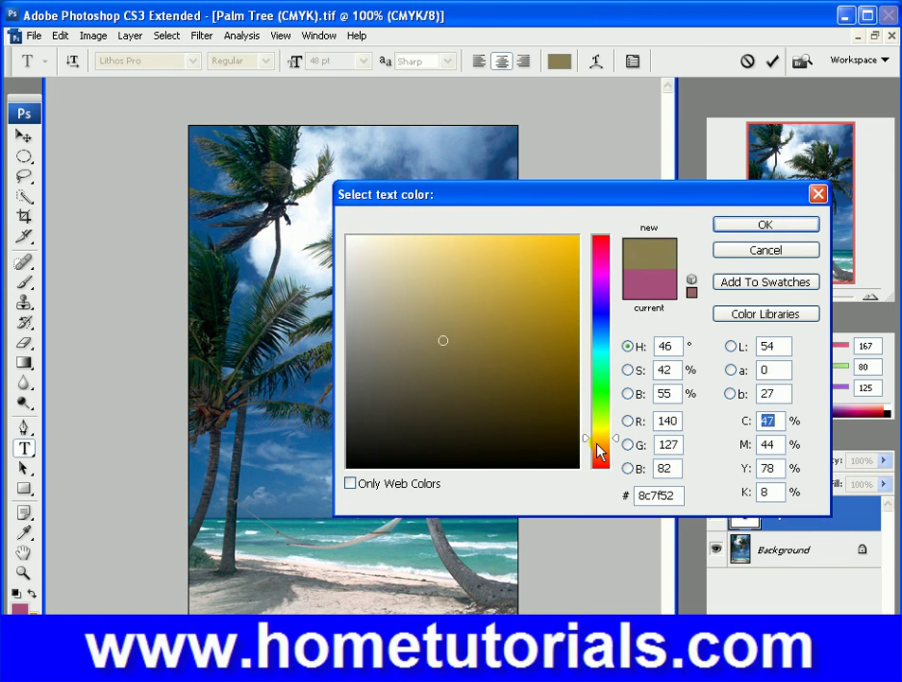
key(Down)
key(Down)
key(Down)
key(Down)
key(Down)
key(Down)
key(Down)
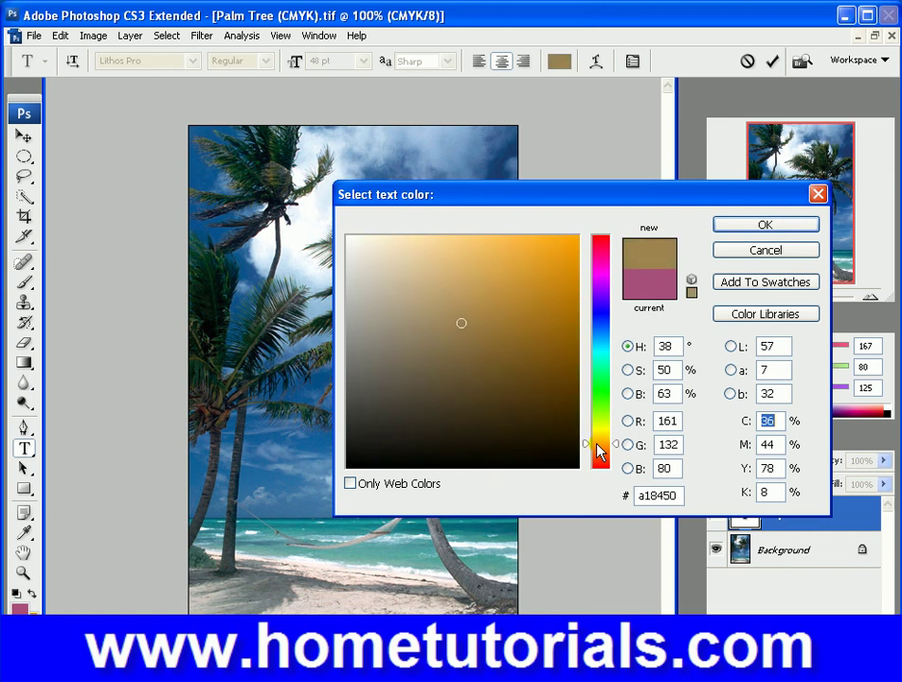
key(Down)
key(Down)
key(Down)
key(Down)
key(Down)
key(Down)
key(Down)
key(Down)
key(Down)
key(Down)
key(Down)
key(Down)
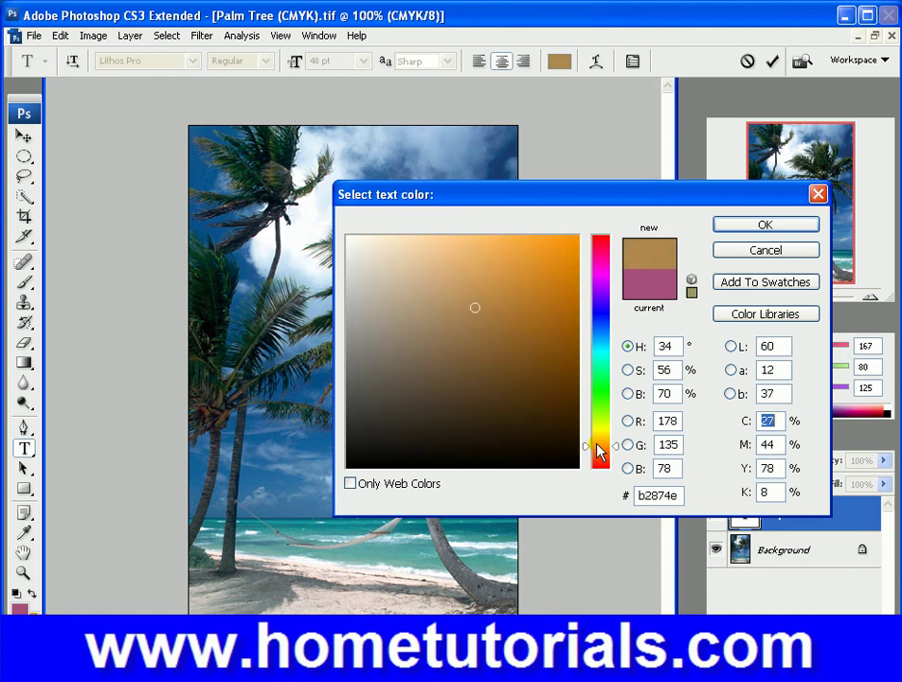
key(Down)
key(Down)
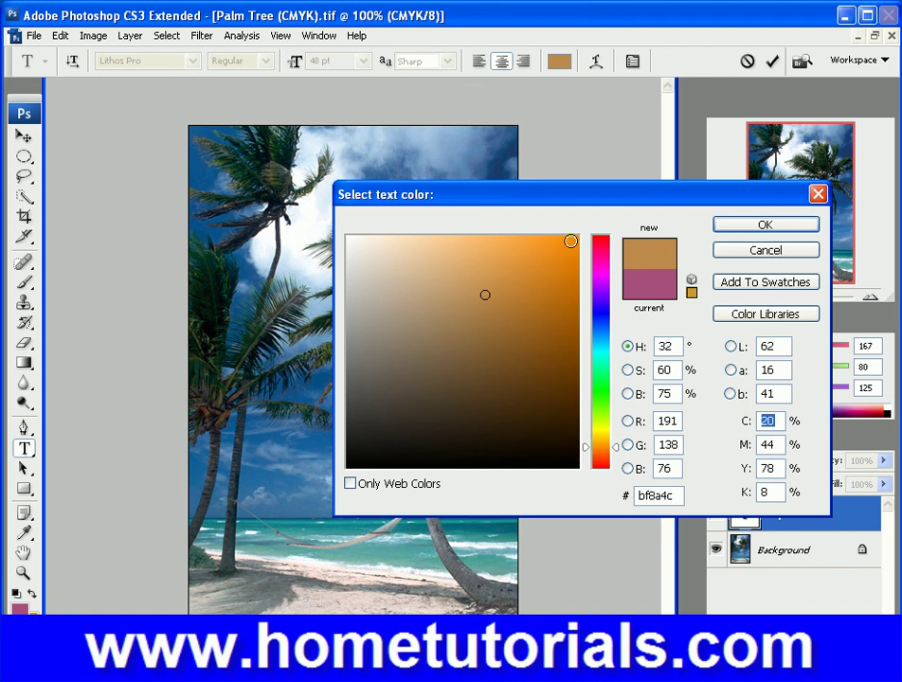
click(570, 256)
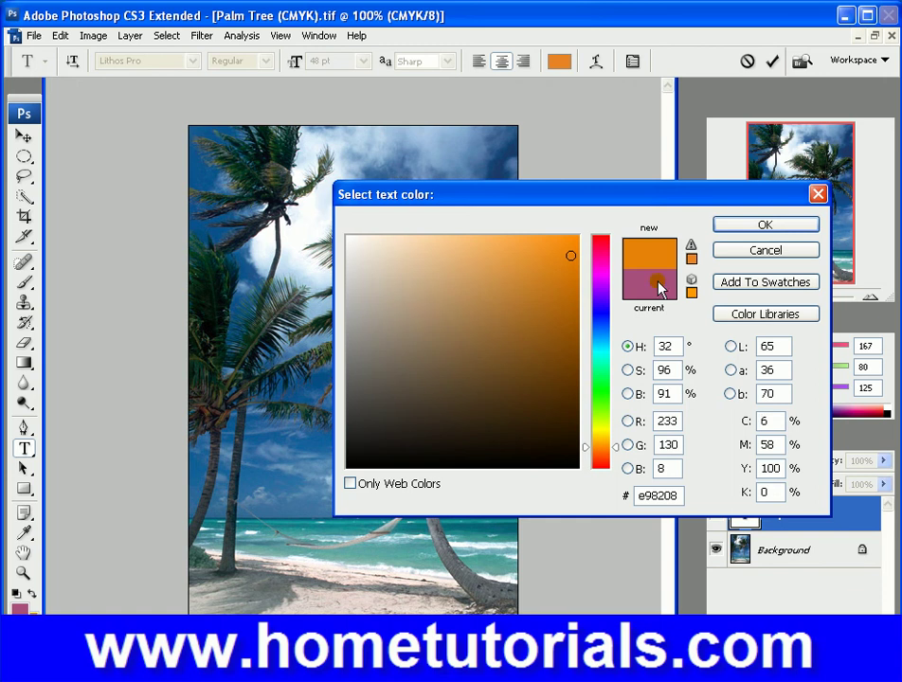
key(Tab)
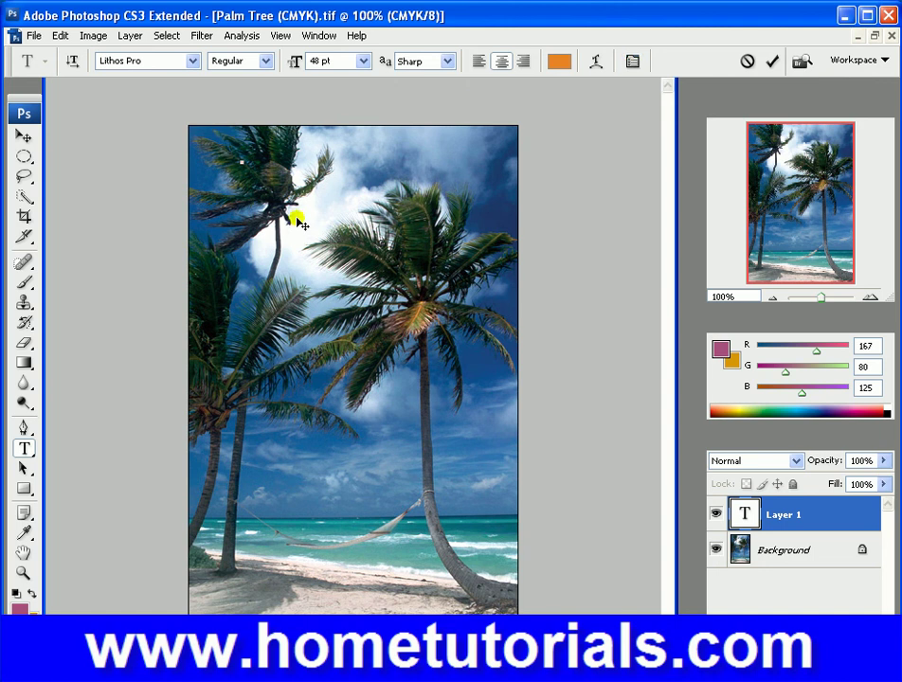
Type 'MY DREAM VACATION', break it onto two lines, and commit the text.
text(MY DRE)
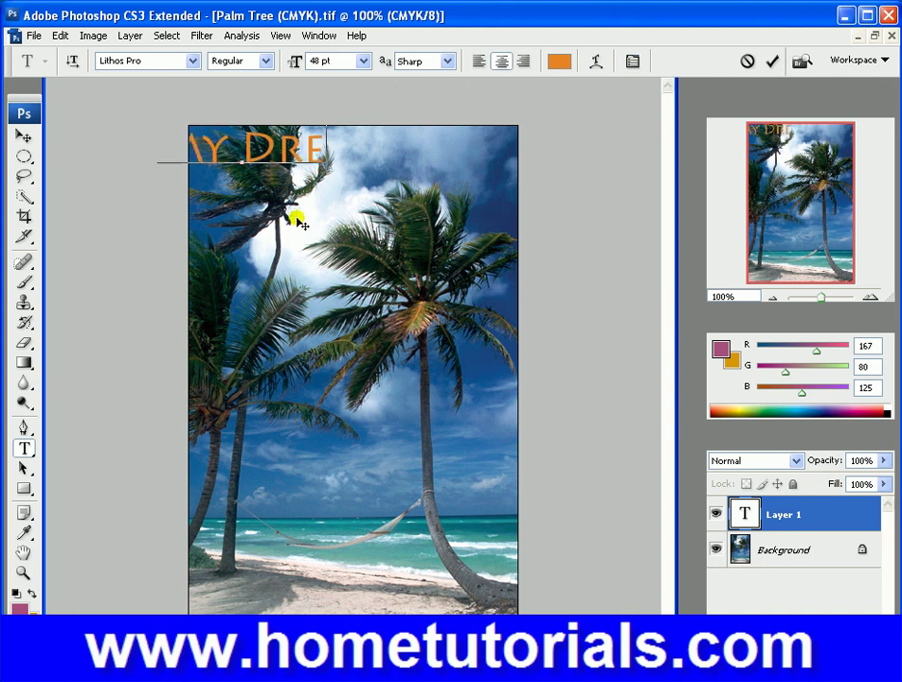
text(AM VACATION)
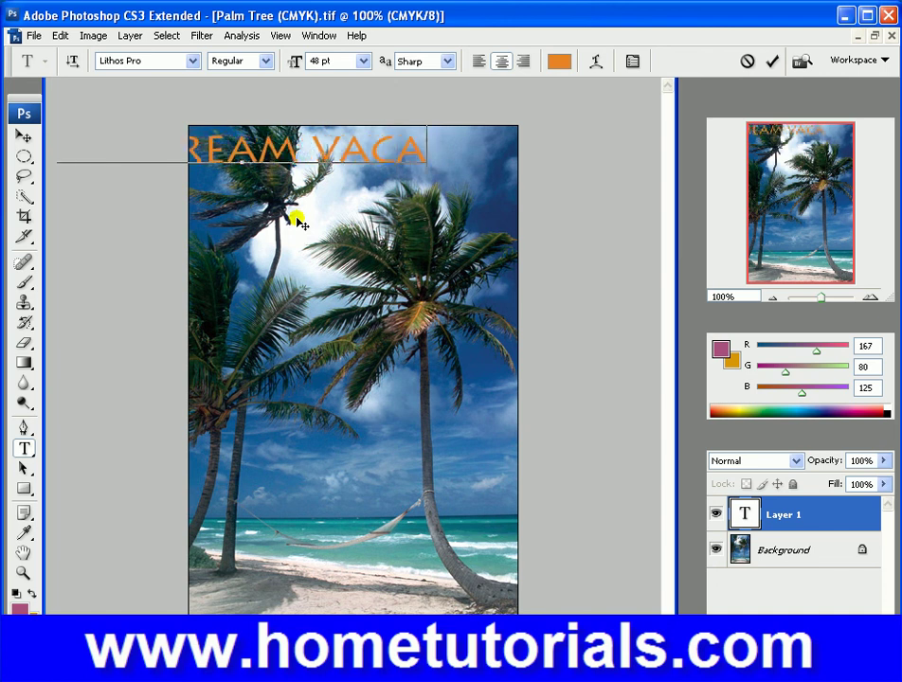
key(Left)
key(Left)
key(Left)
key(Left)
key(Left)
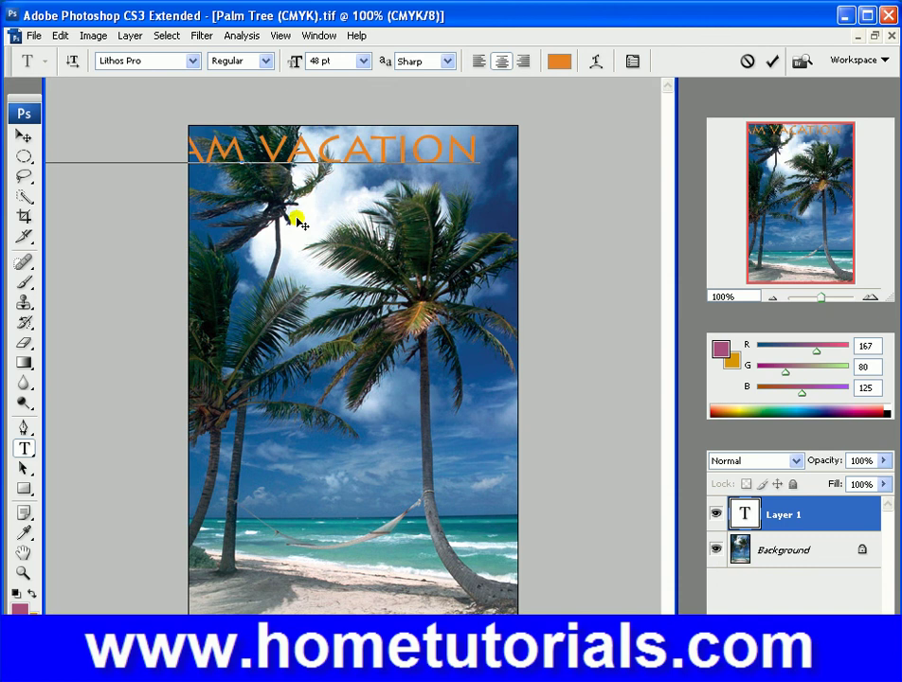
key(Return)
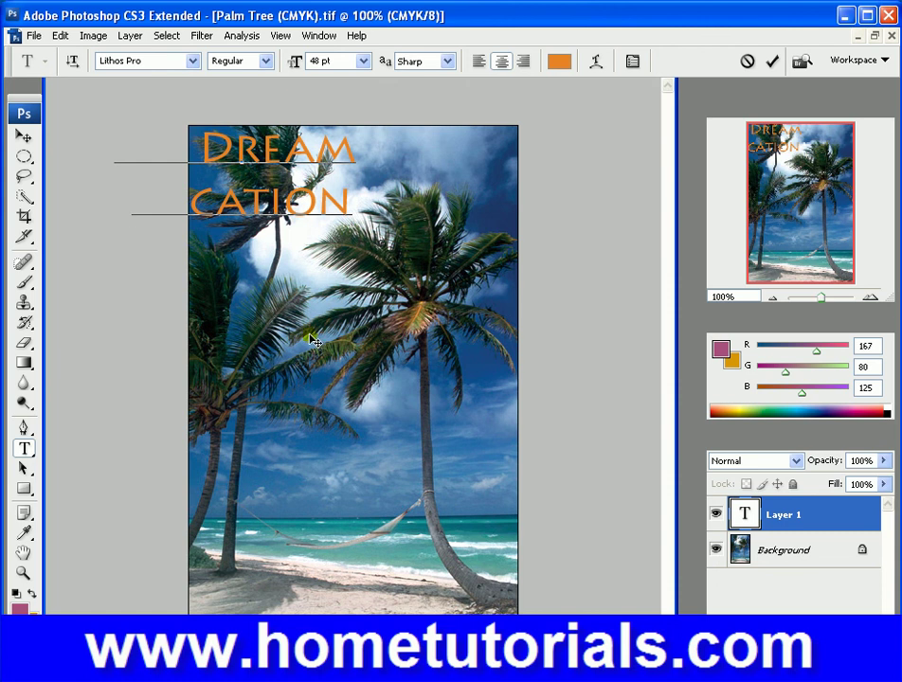
click(23, 138)
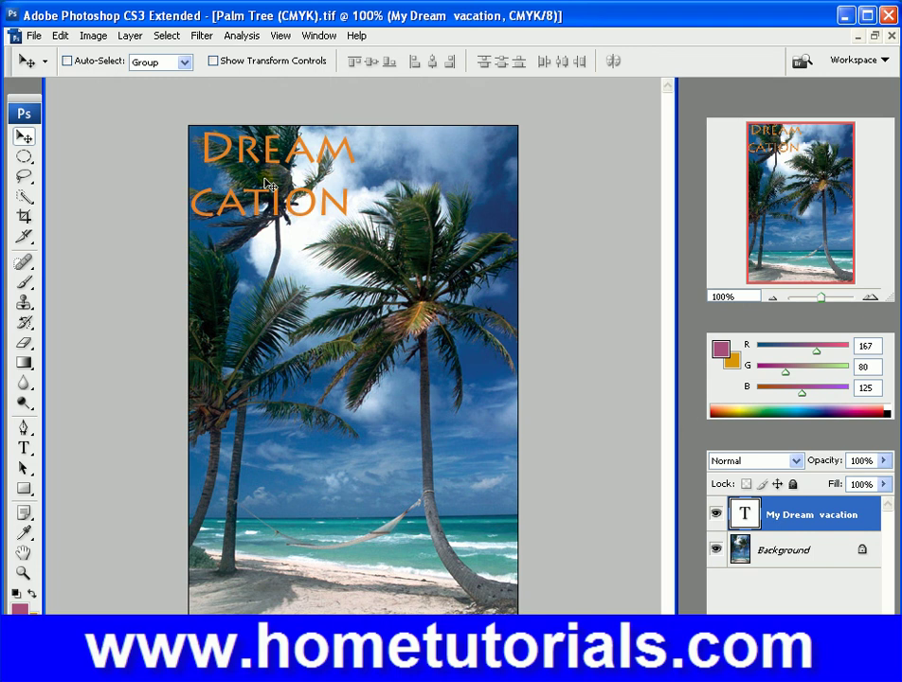
Reselect the My Dream vacation text layer and drag the title to centre it near the top.
click(590, 238)
click(780, 595)
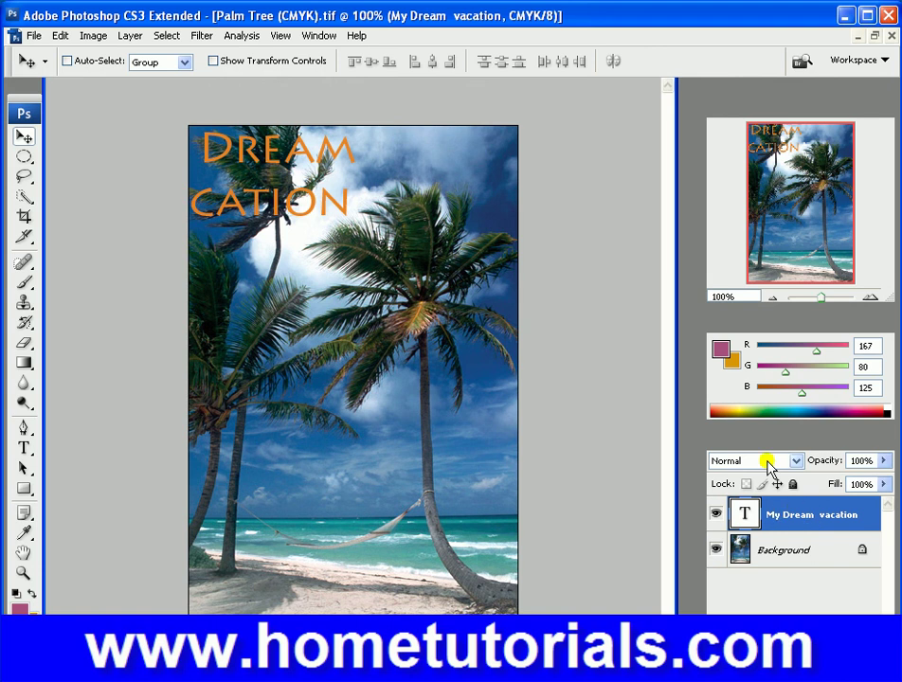
click(764, 553)
click(789, 515)
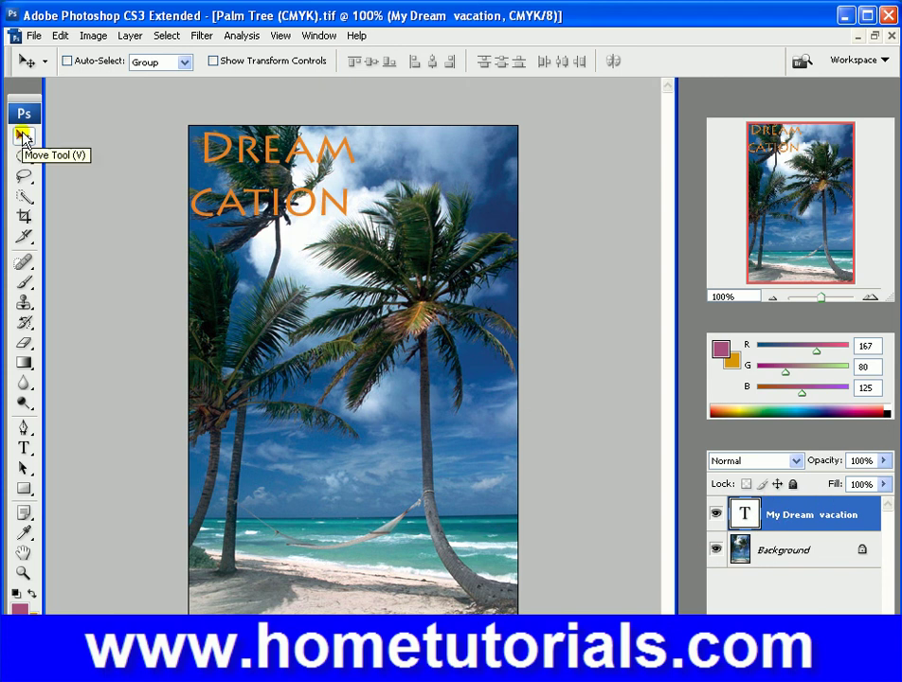
drag(240, 208, 361, 239)
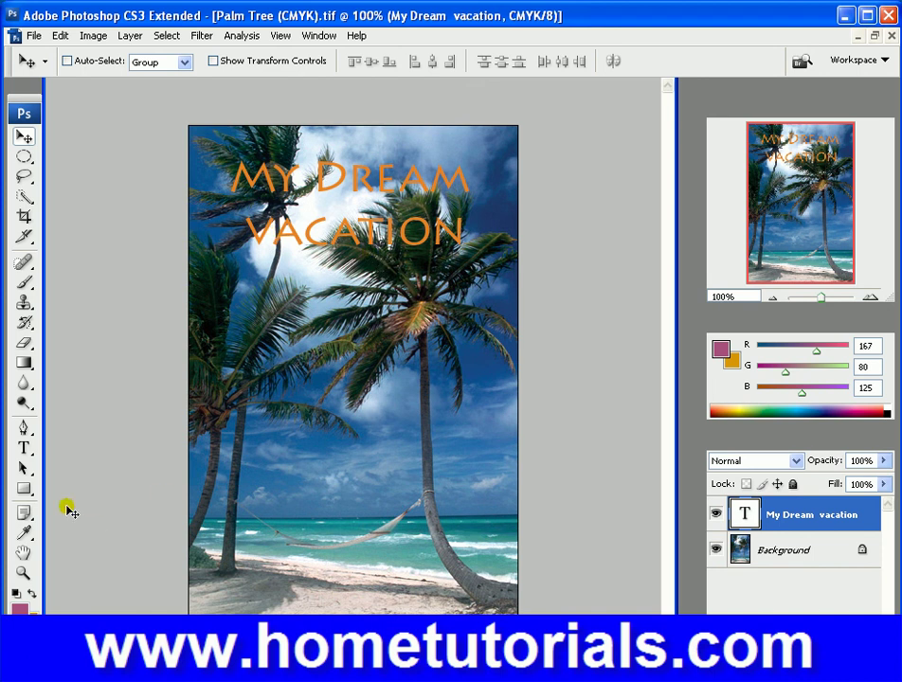
click(22, 449)
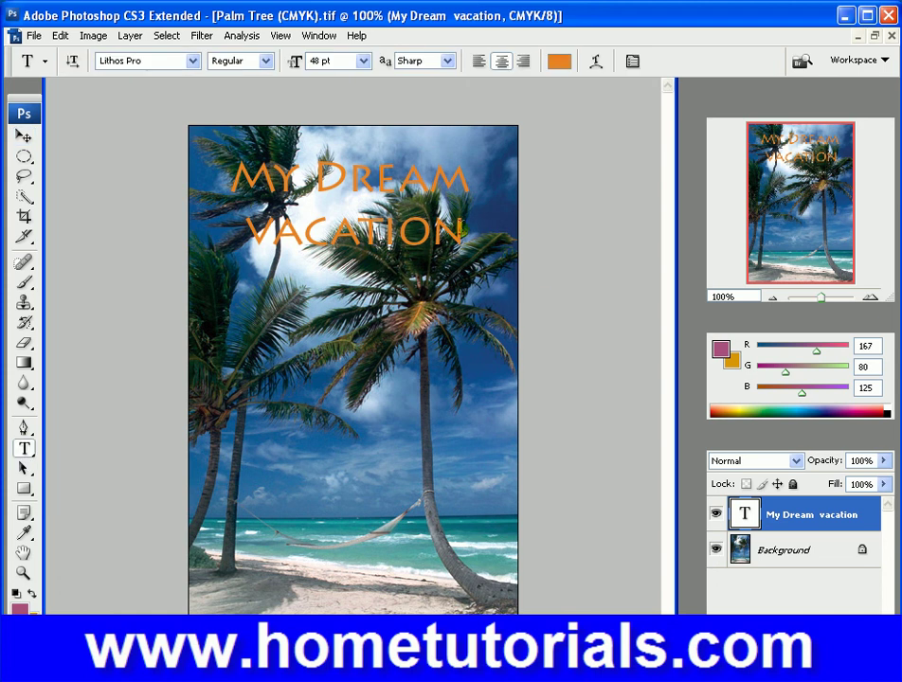
Select all of the title text and bring up the Swatches panel.
drag(465, 232, 235, 176)
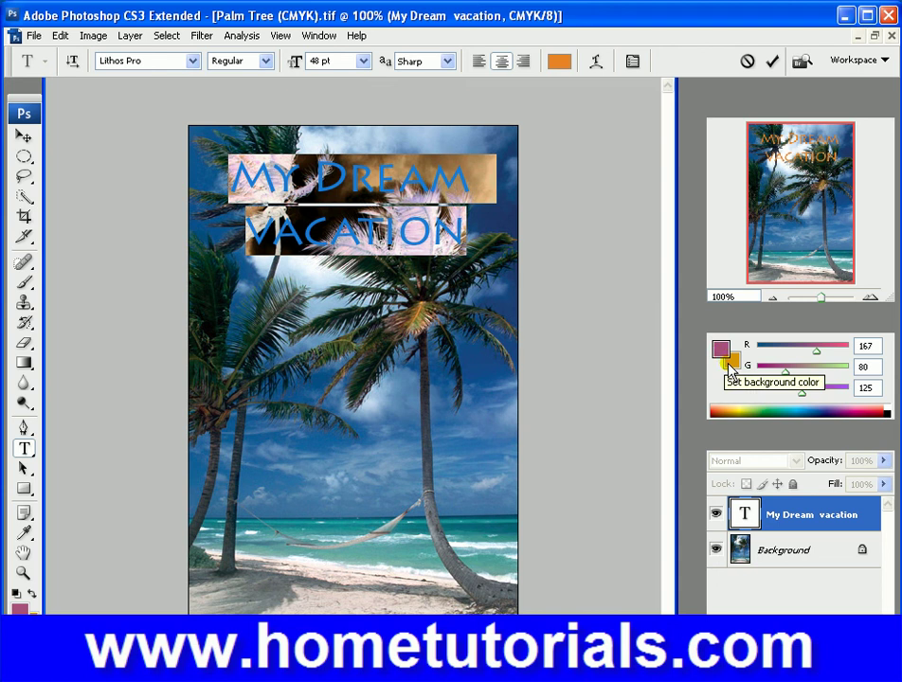
click(793, 326)
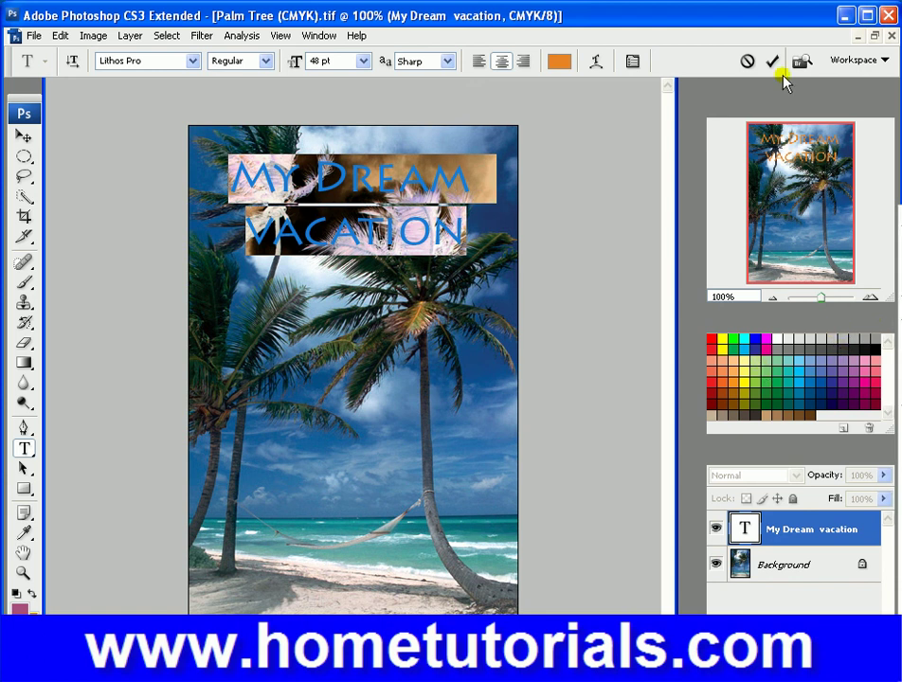
Float the Swatches panel over the canvas and detach the toolbox from its dock.
click(851, 323)
drag(728, 329, 626, 339)
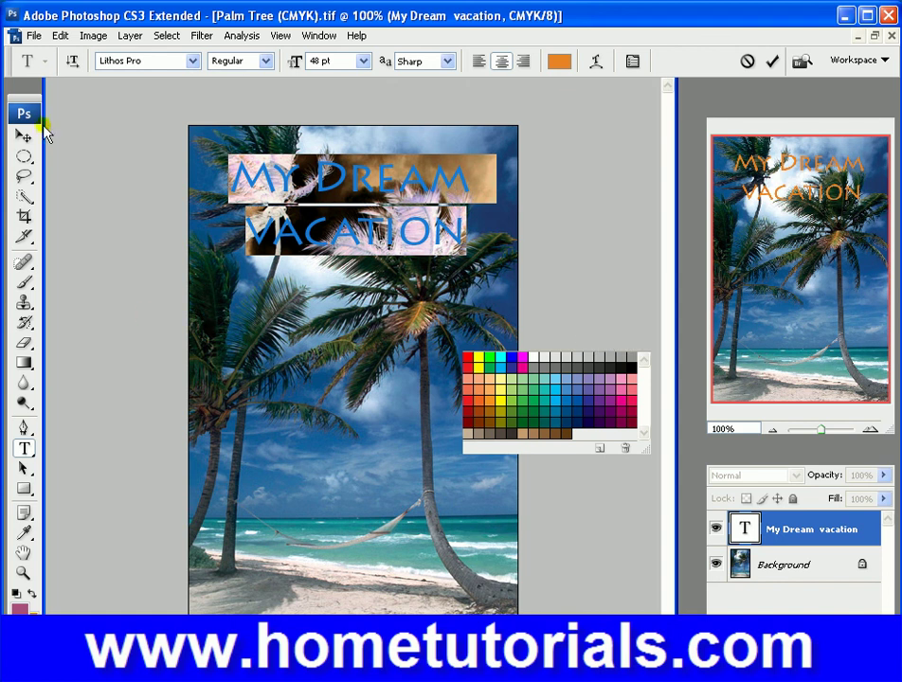
drag(104, 121, 22, 99)
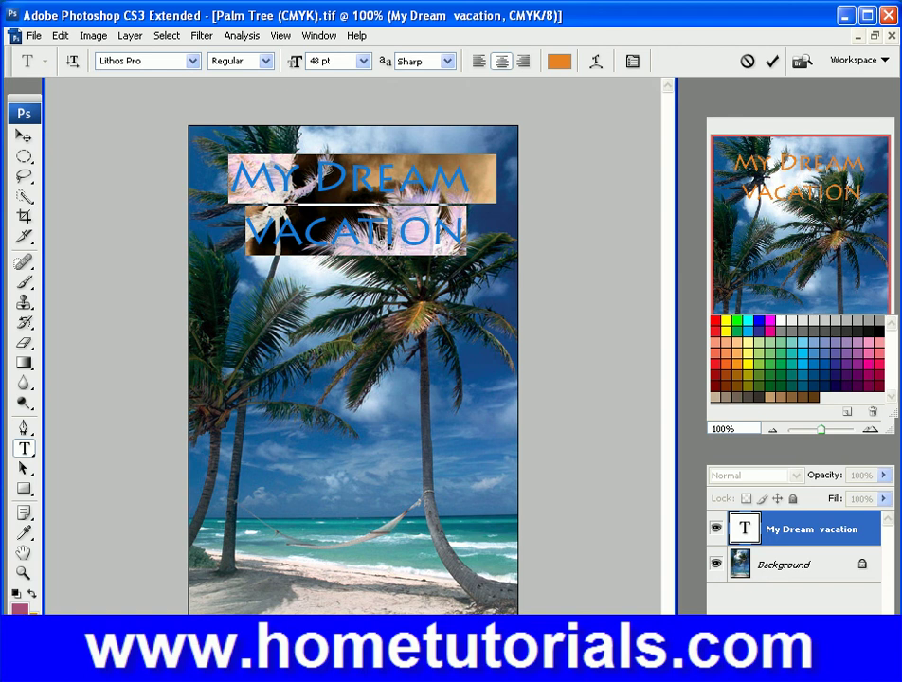
Recolour the selected 'MY DREAM VACATION' text black, commit it, then swap foreground and background colours twice.
click(14, 593)
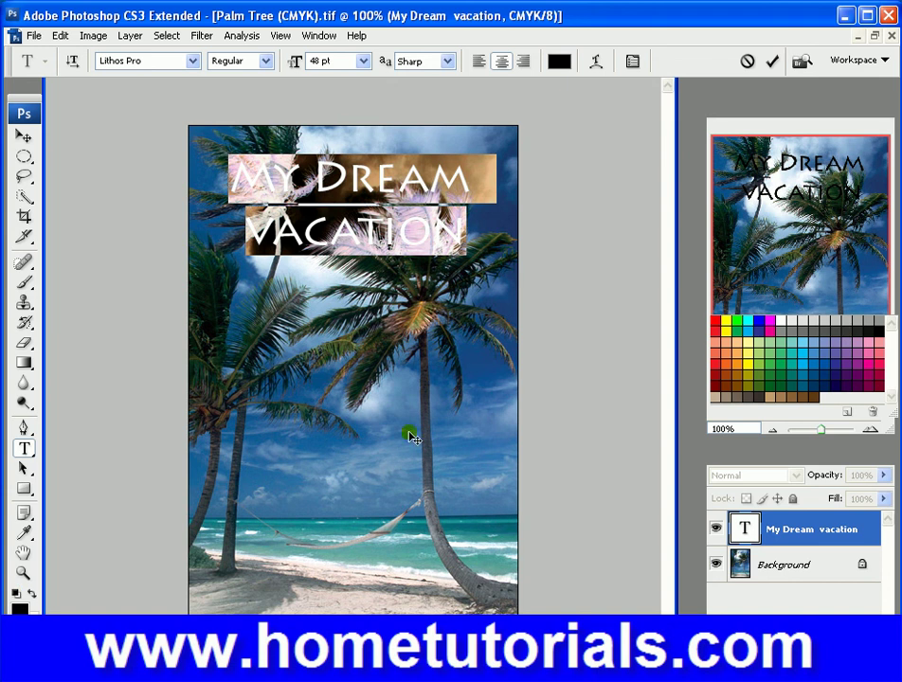
click(23, 135)
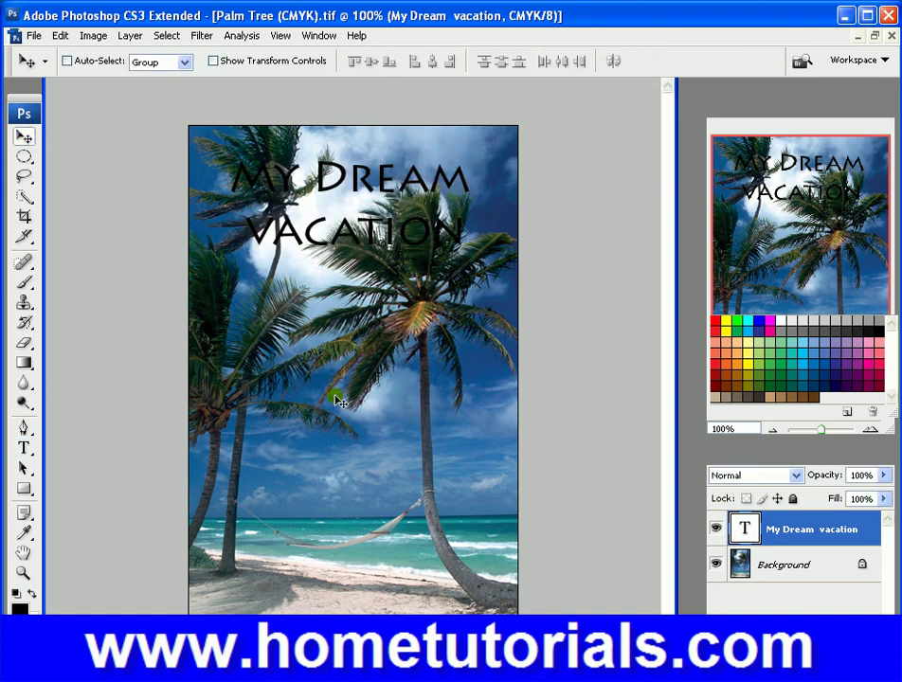
click(32, 594)
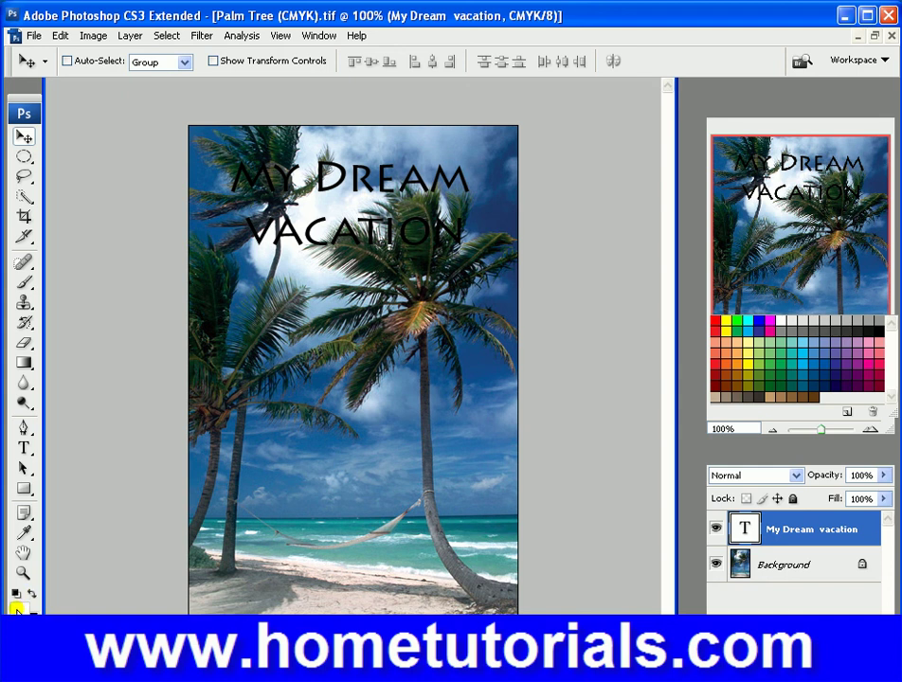
key(x)
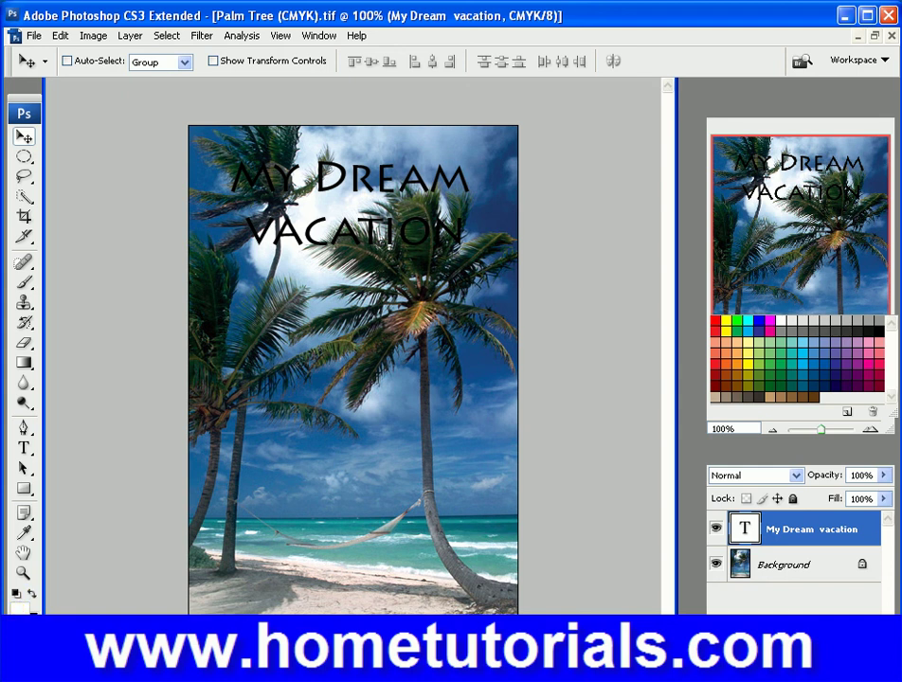